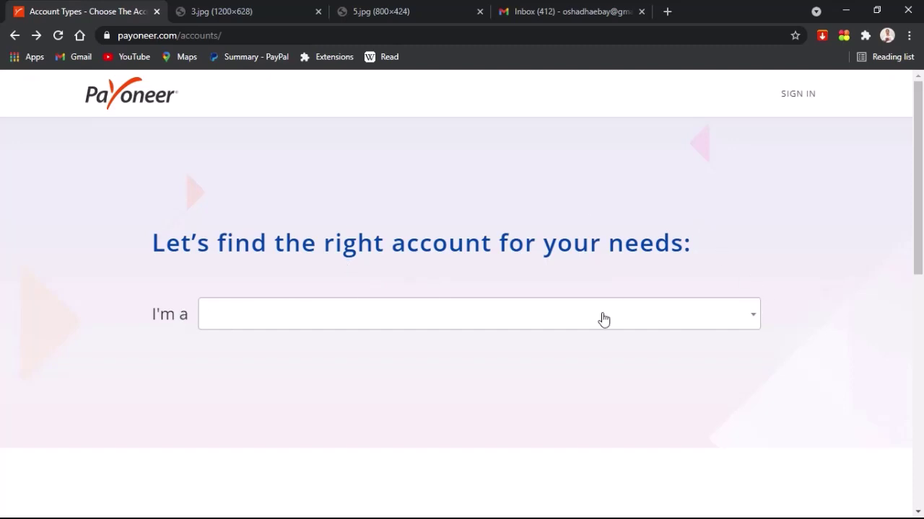
# Choose Online seller and 'Get paid by ecommerce marketplaces', then start registration.
pyautogui.click(749, 317)
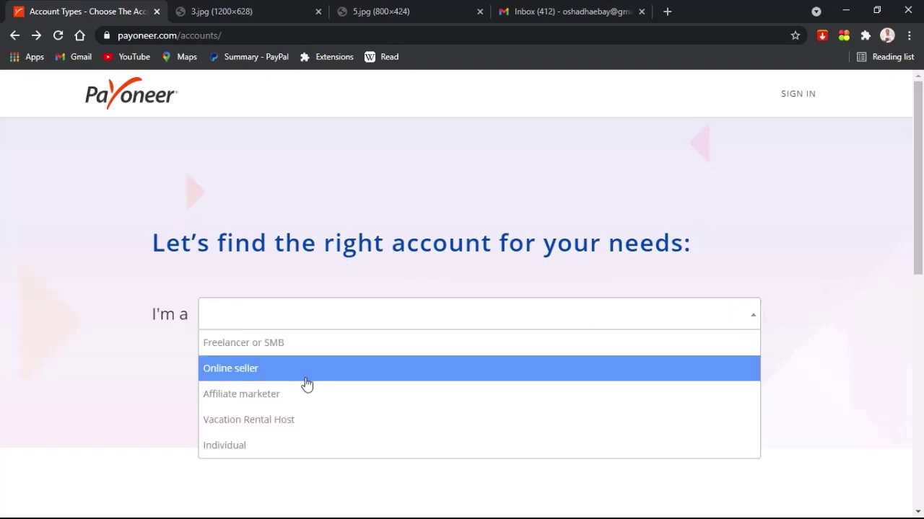
pyautogui.click(299, 371)
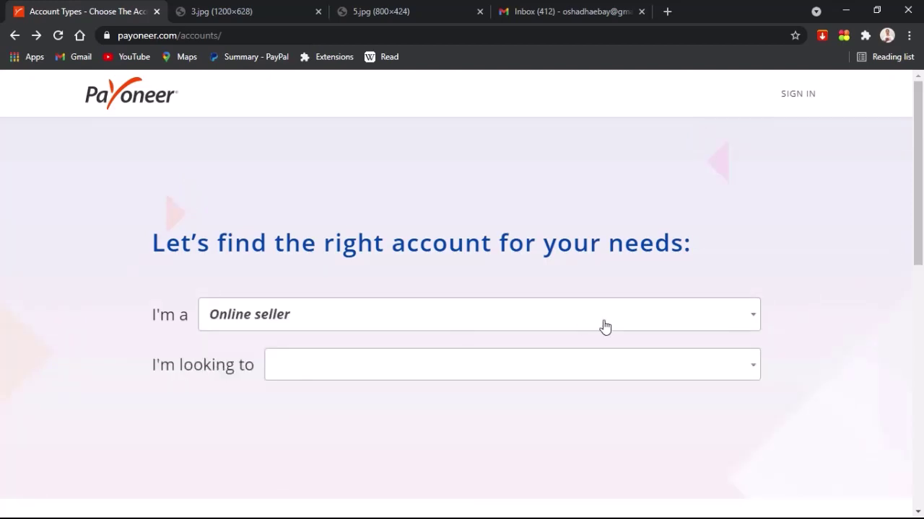
pyautogui.click(752, 366)
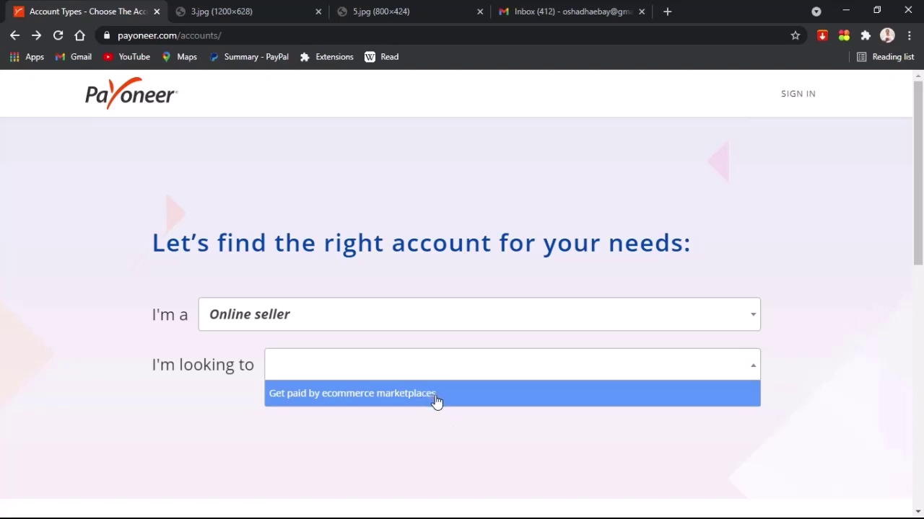
pyautogui.click(436, 402)
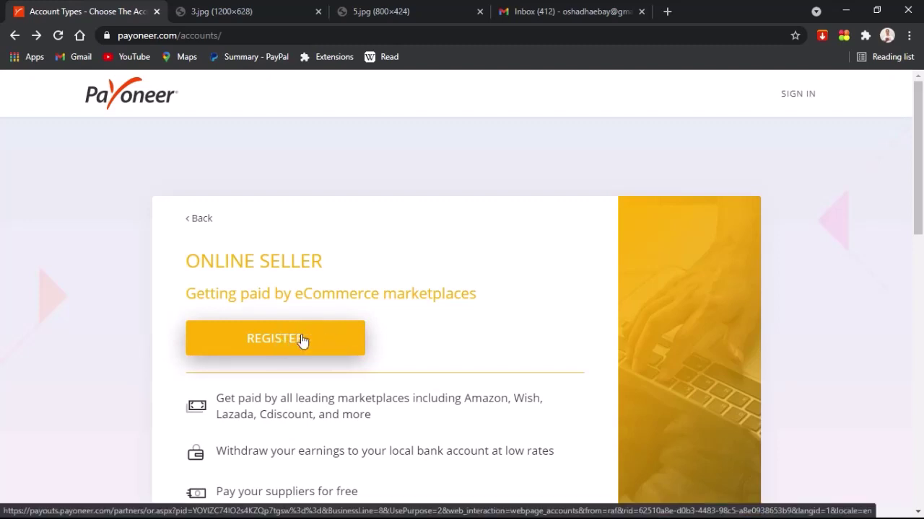
pyautogui.click(275, 339)
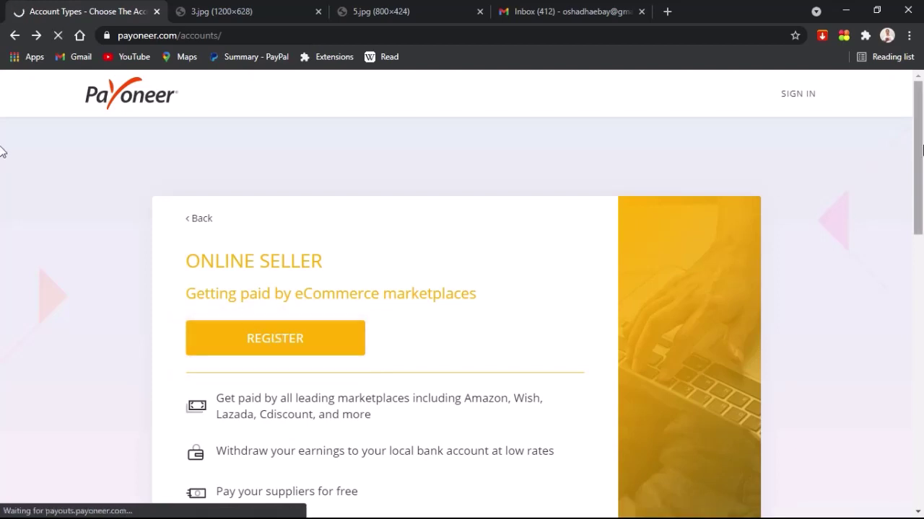
pyautogui.scroll(-3, 2, 204)
pyautogui.scroll(2, 2, 195)
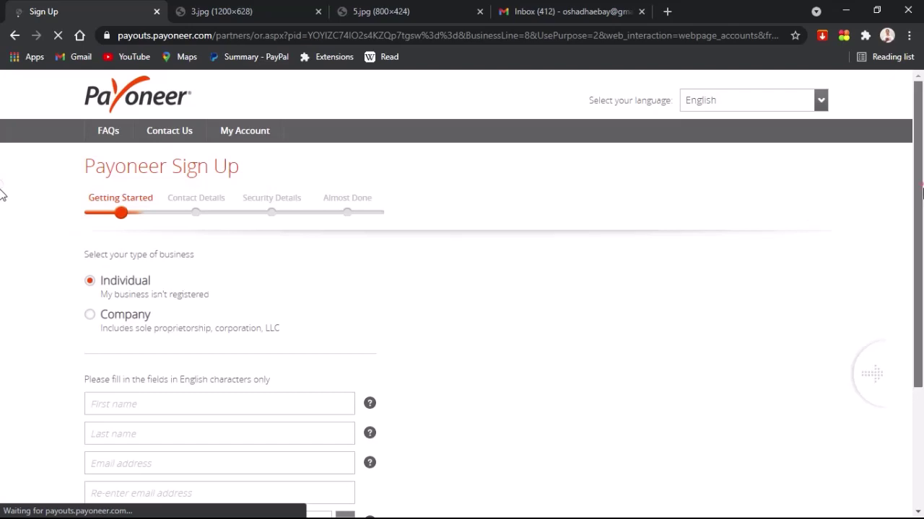
pyautogui.scroll(-1, 1, 194)
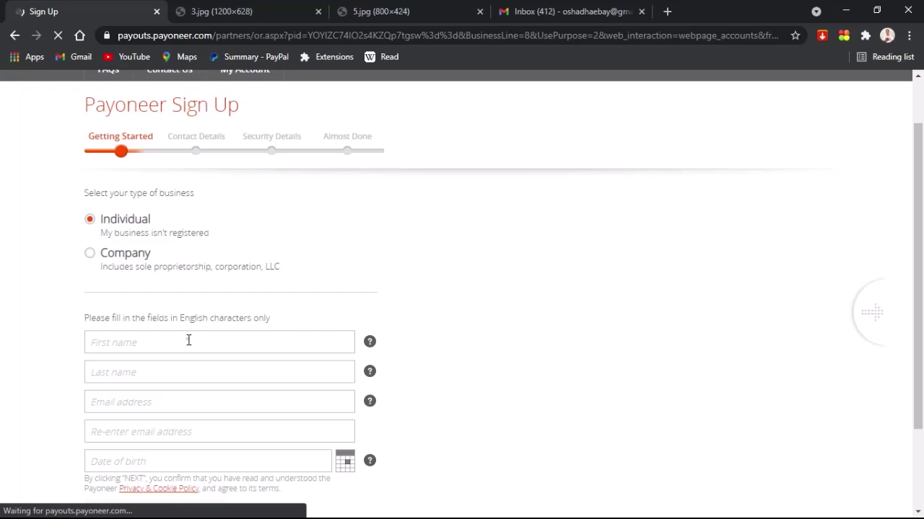
# Enter the applicant's first name and last name.
pyautogui.click(188, 341)
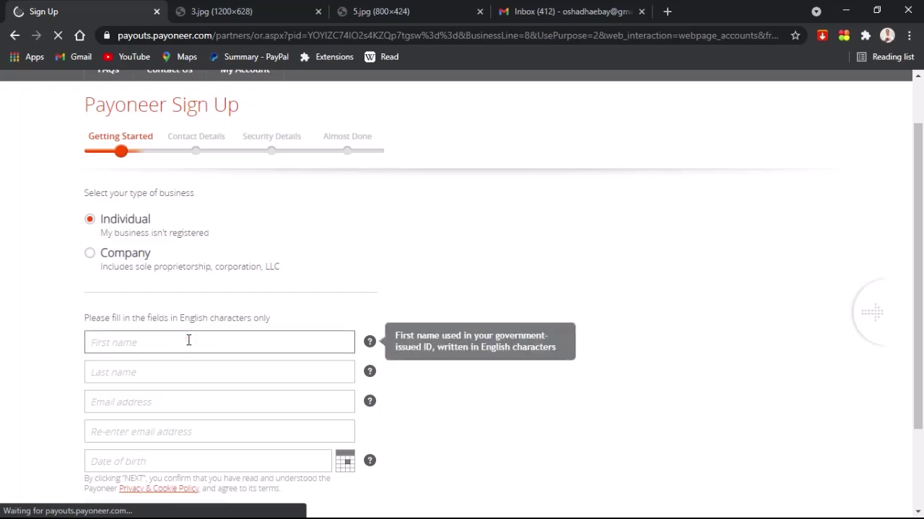
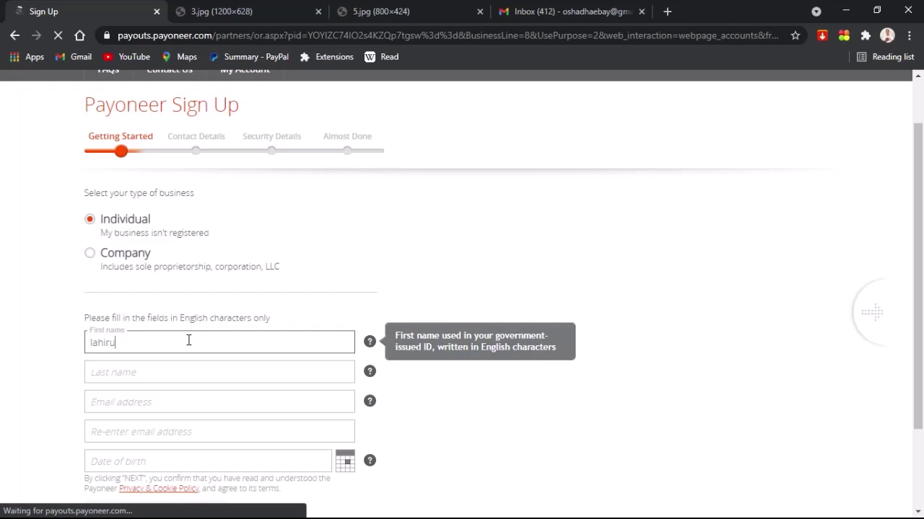
pyautogui.click(184, 369)
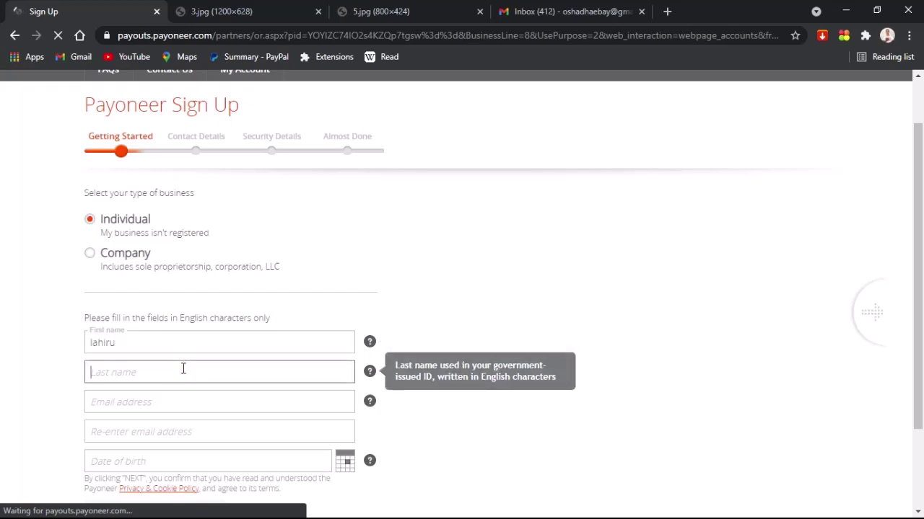
pyautogui.click(145, 409)
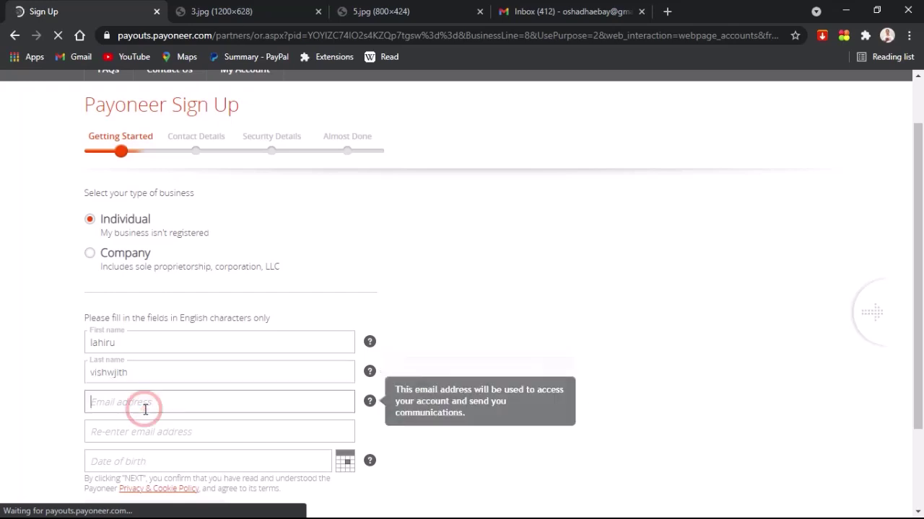
pyautogui.click(114, 372)
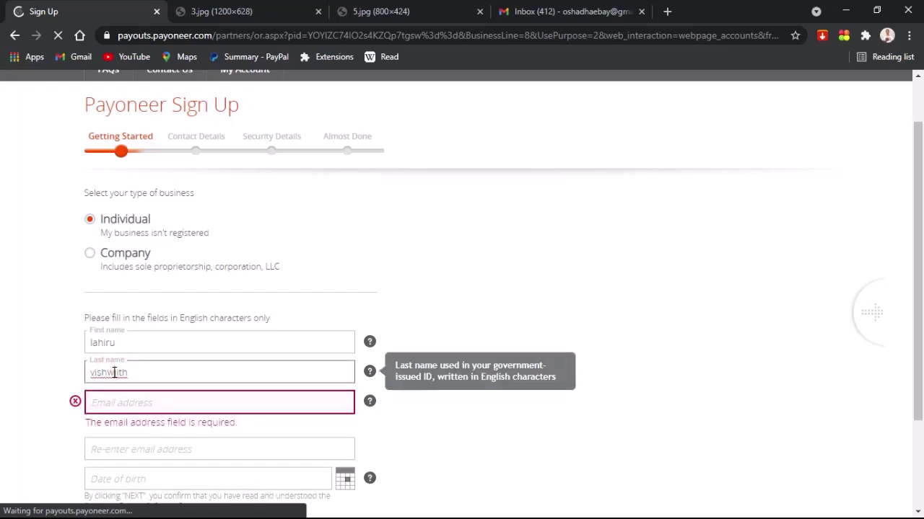
pyautogui.write('a')
# Enter the applicant's e-mail address and copy-paste it into the re-enter e-mail field.
pyautogui.click(123, 402)
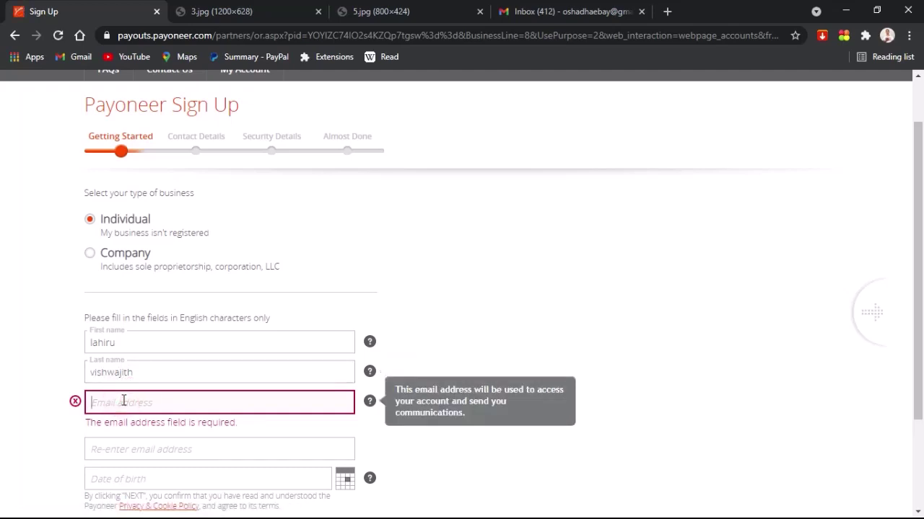
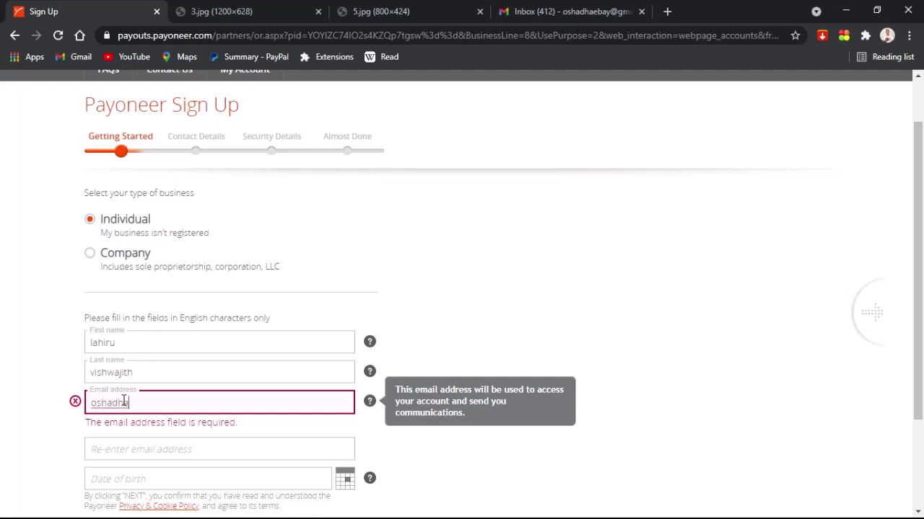
pyautogui.click(120, 443)
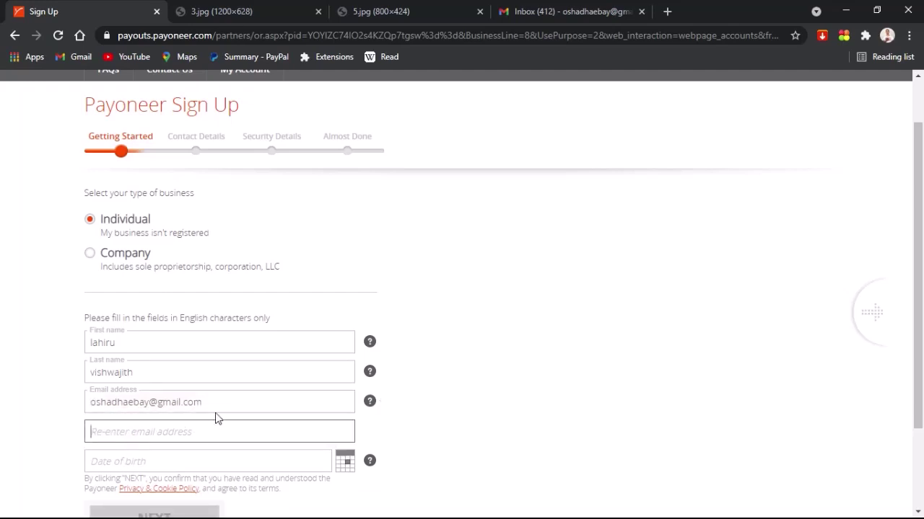
pyautogui.moveTo(209, 403); pyautogui.dragTo(92, 402)
pyautogui.hotkey('ctrl', 'c')
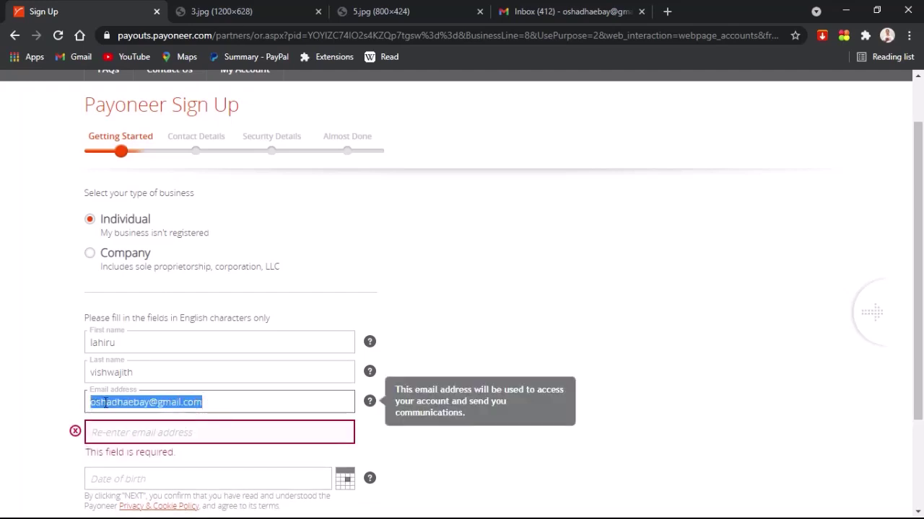
pyautogui.rightClick(104, 401)
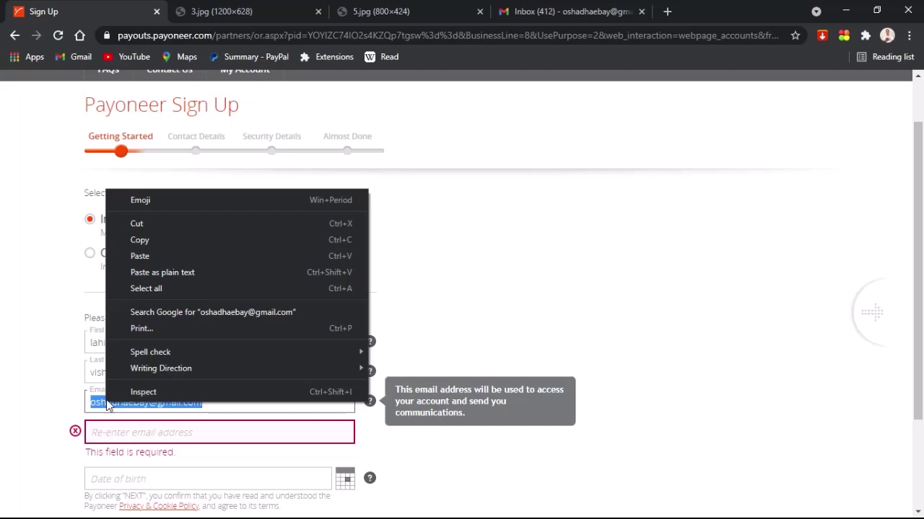
pyautogui.click(128, 242)
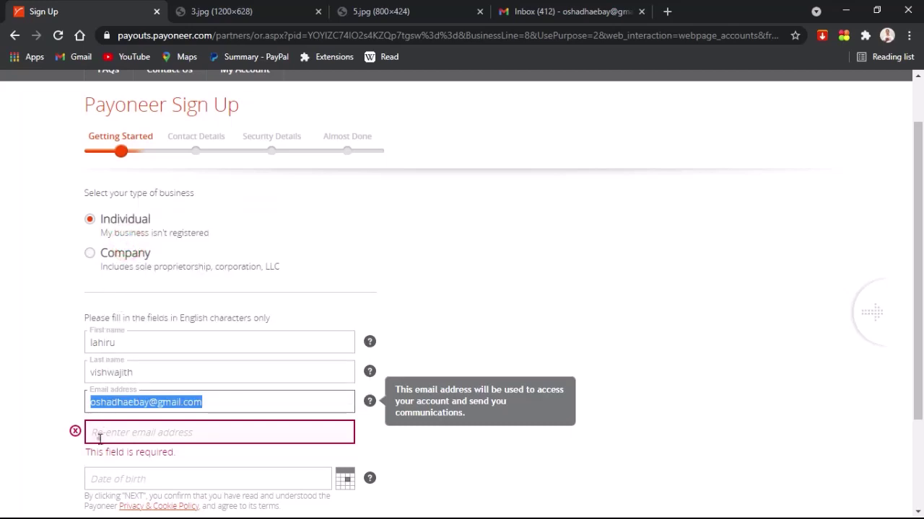
pyautogui.rightClick(100, 438)
pyautogui.click(122, 332)
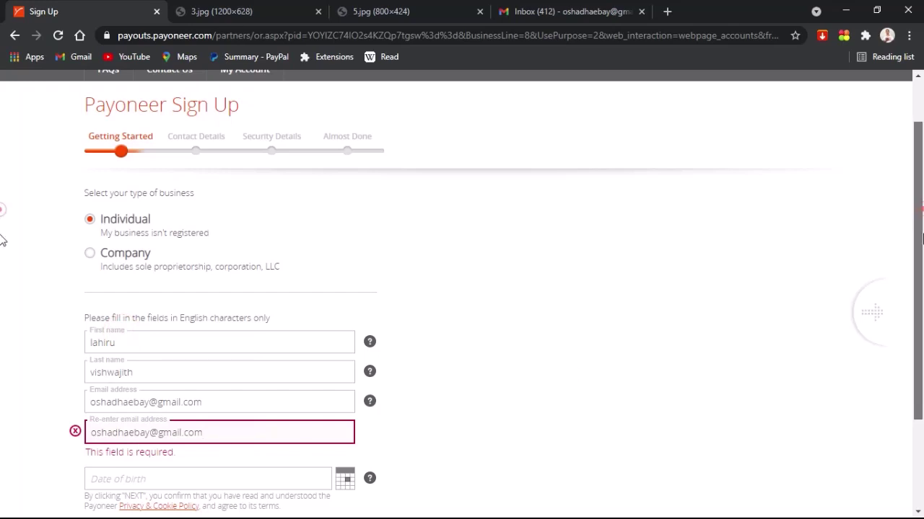
pyautogui.scroll(-1, 2, 240)
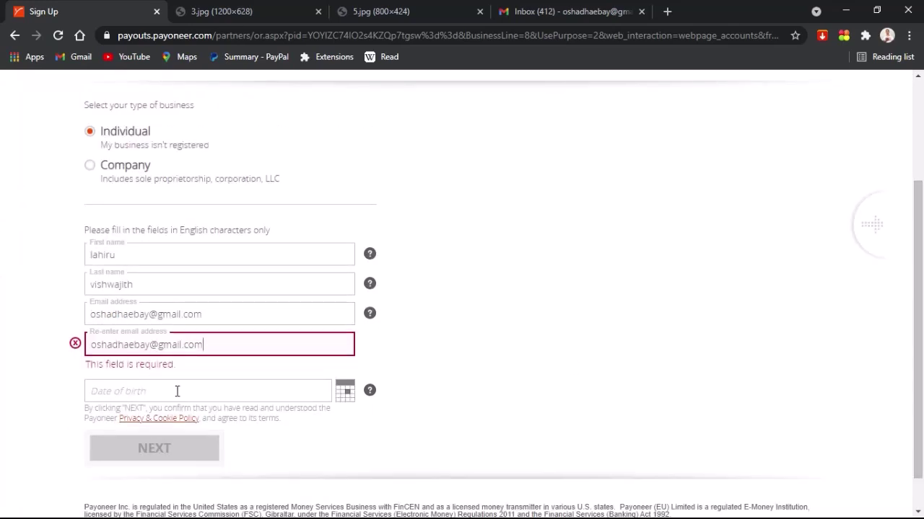
# Set the date of birth to 5 February 1997 and submit the Getting Started details.
pyautogui.click(177, 391)
pyautogui.click(345, 373)
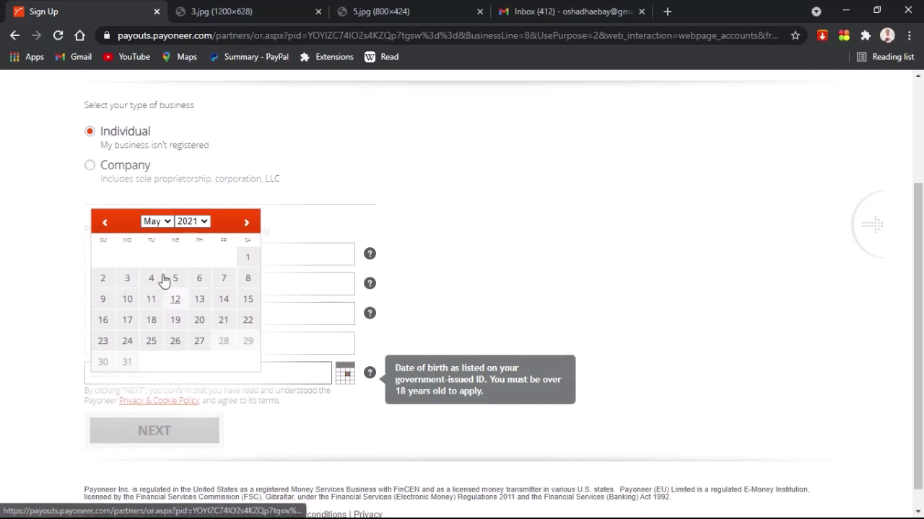
pyautogui.click(192, 222)
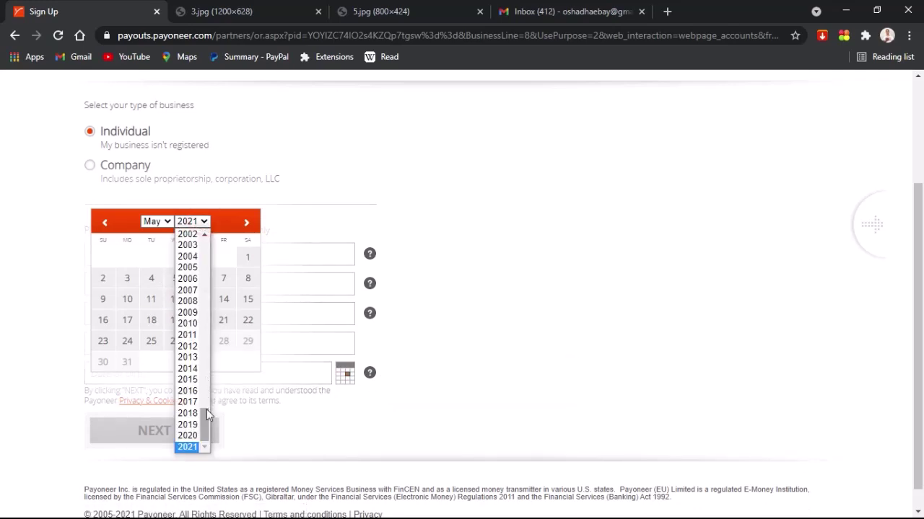
pyautogui.moveTo(206, 409); pyautogui.dragTo(213, 385)
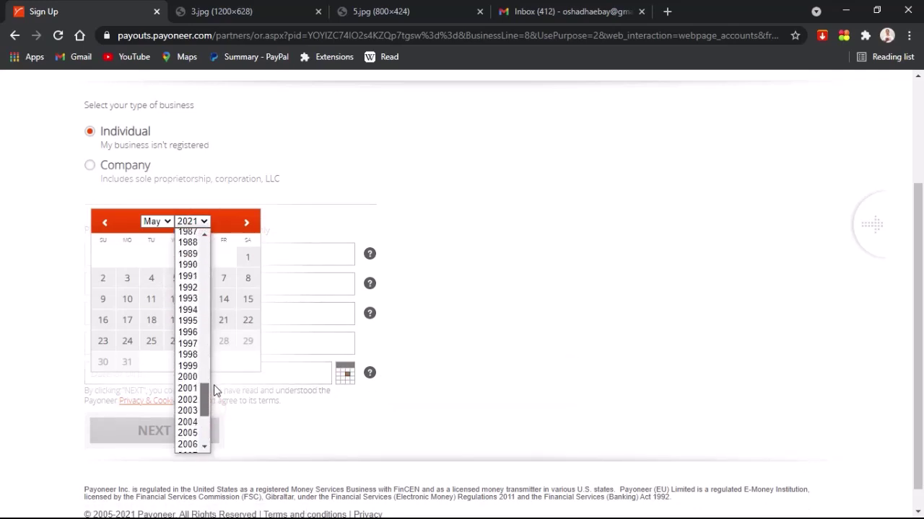
pyautogui.click(192, 344)
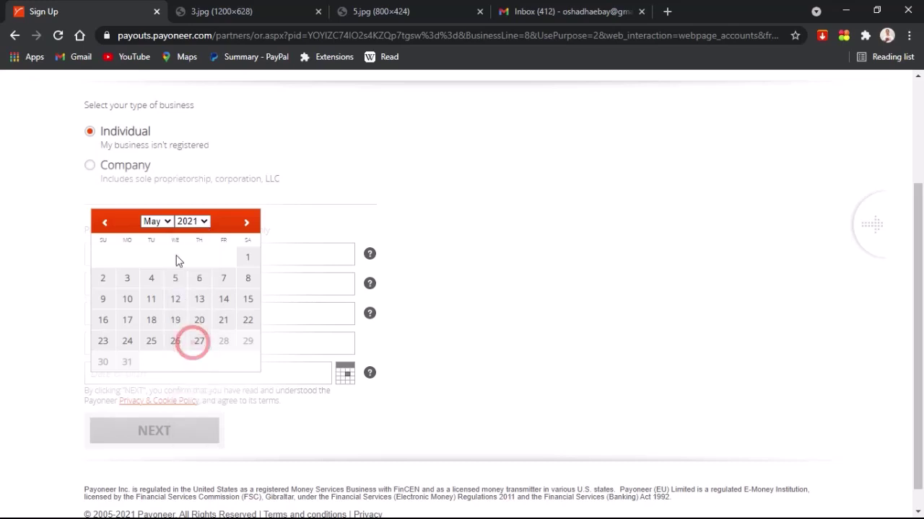
pyautogui.click(168, 229)
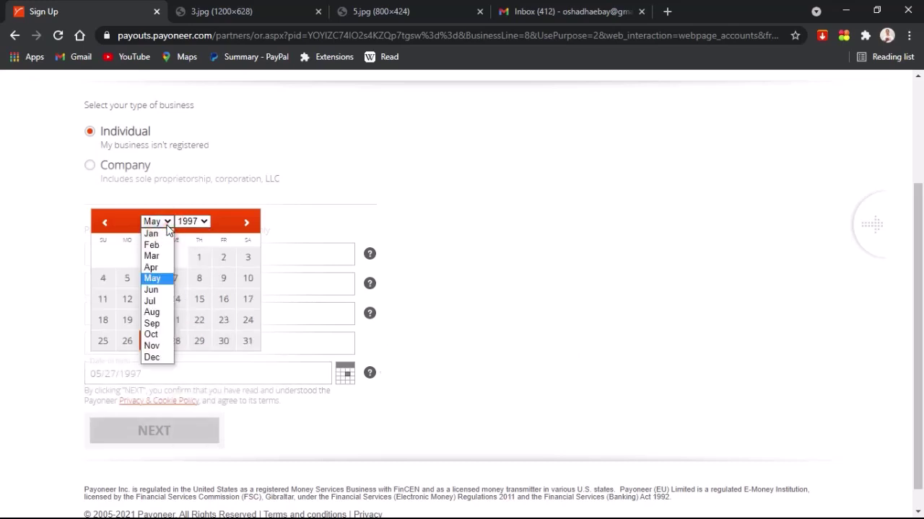
pyautogui.click(157, 245)
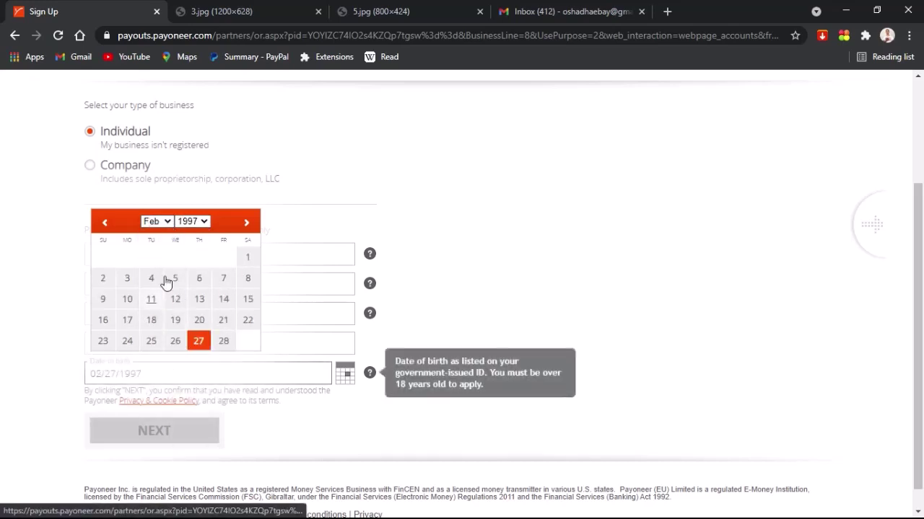
pyautogui.click(175, 277)
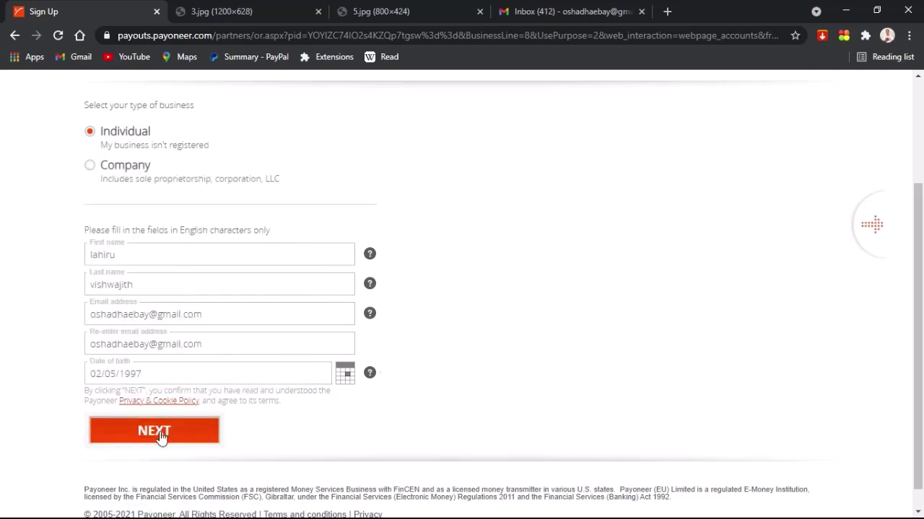
pyautogui.click(157, 433)
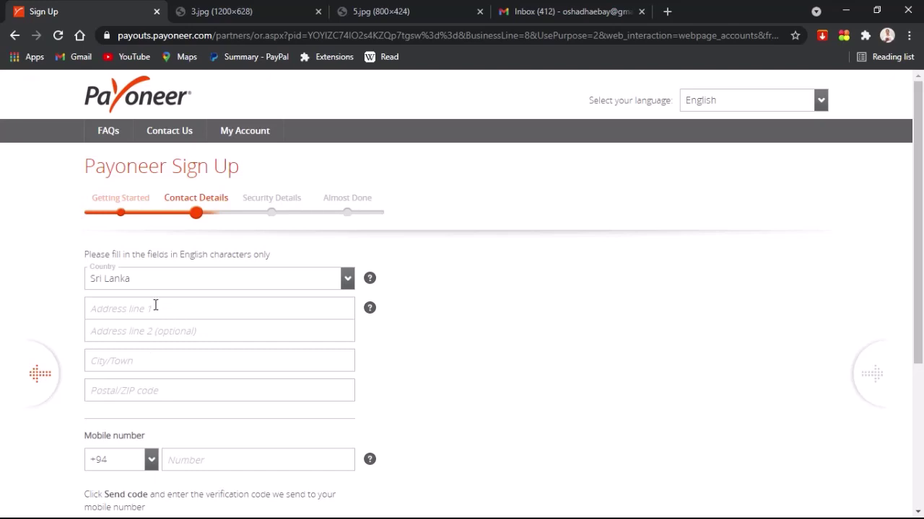
# Fill in both address lines, the city and the postal code of the residential address.
pyautogui.click(205, 305)
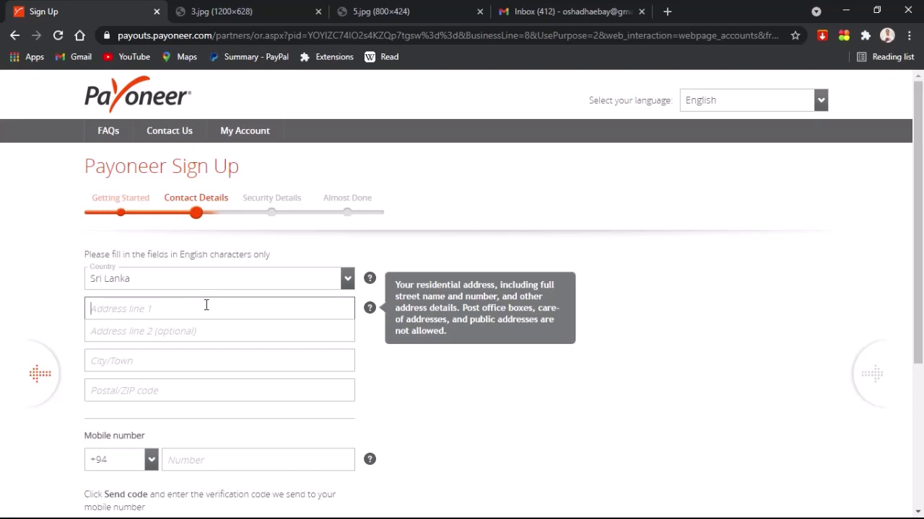
pyautogui.write('1235')
pyautogui.click(207, 331)
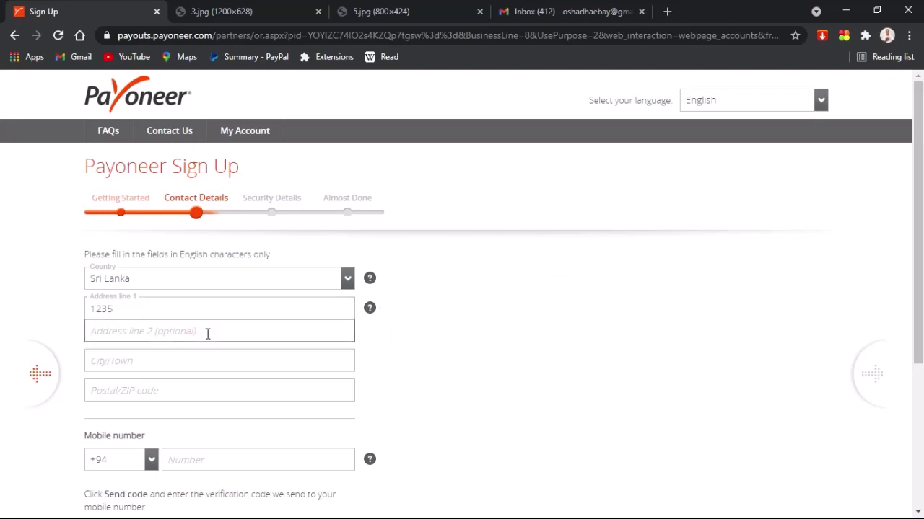
pyautogui.write('wsd')
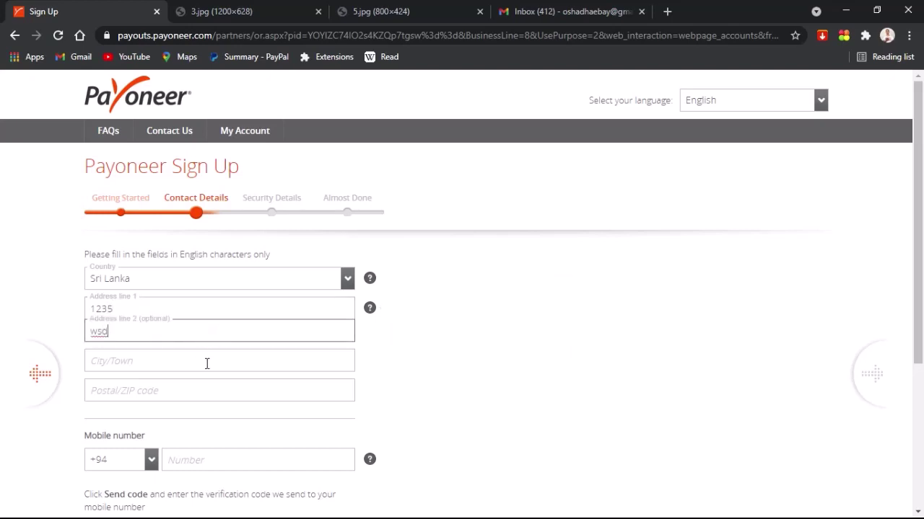
pyautogui.click(207, 365)
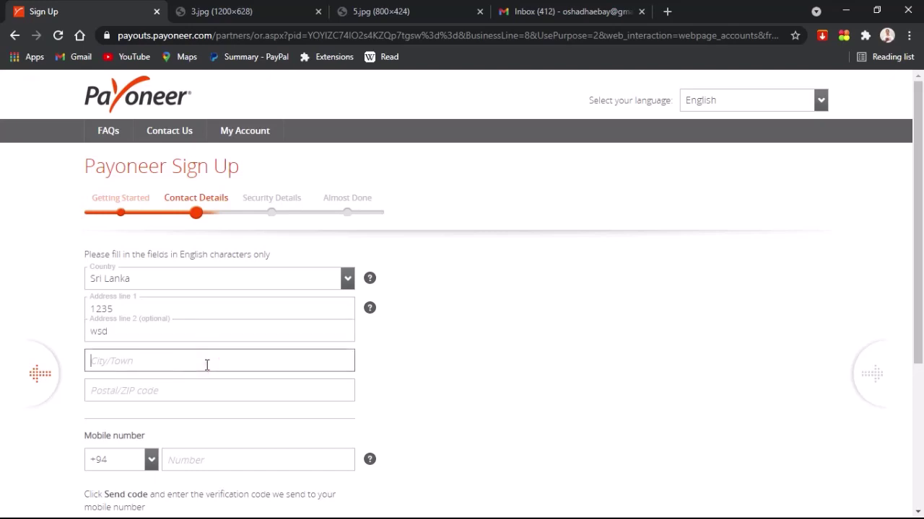
pyautogui.write('mat')
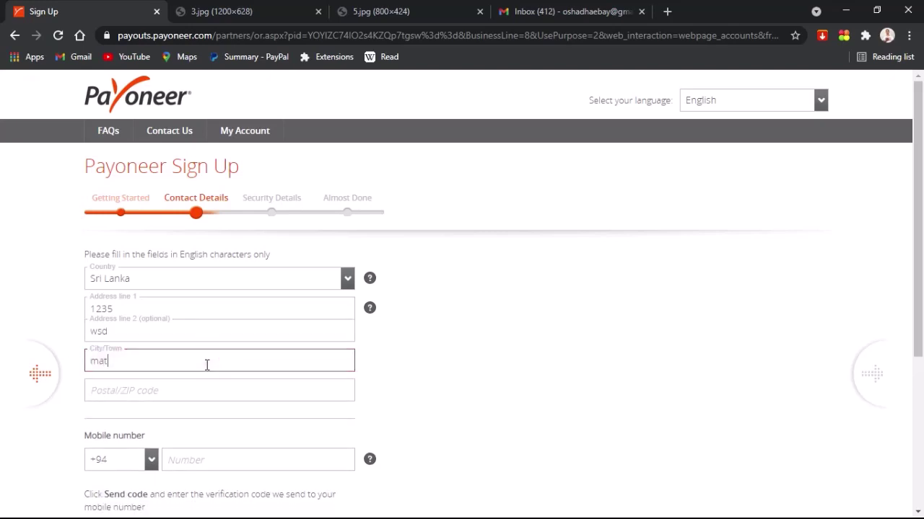
pyautogui.write('ale')
pyautogui.click(207, 389)
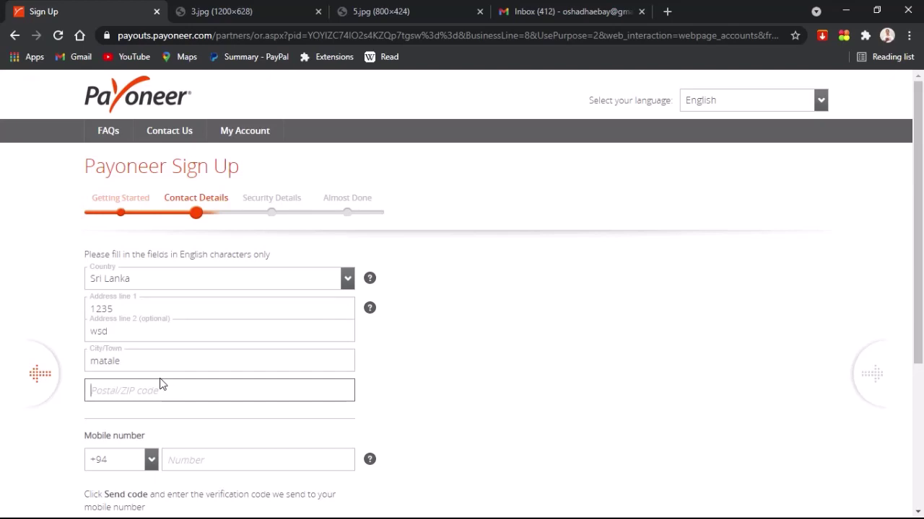
pyautogui.write('21000')
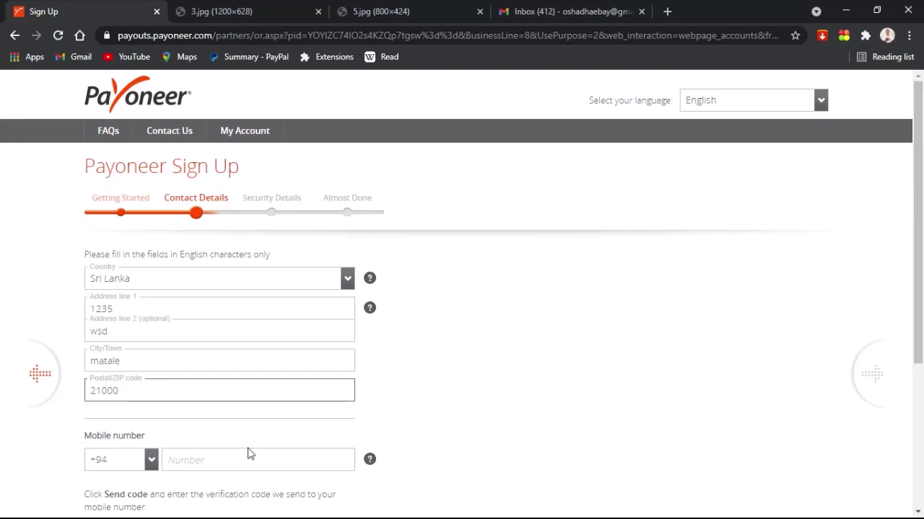
# Enter the applicant's mobile number and request a verification code.
pyautogui.click(199, 461)
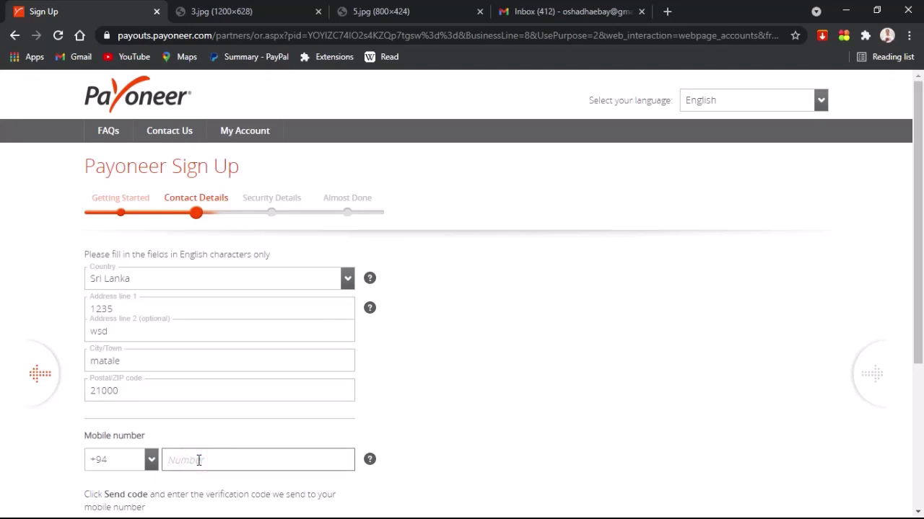
pyautogui.scroll(-2, 1, 265)
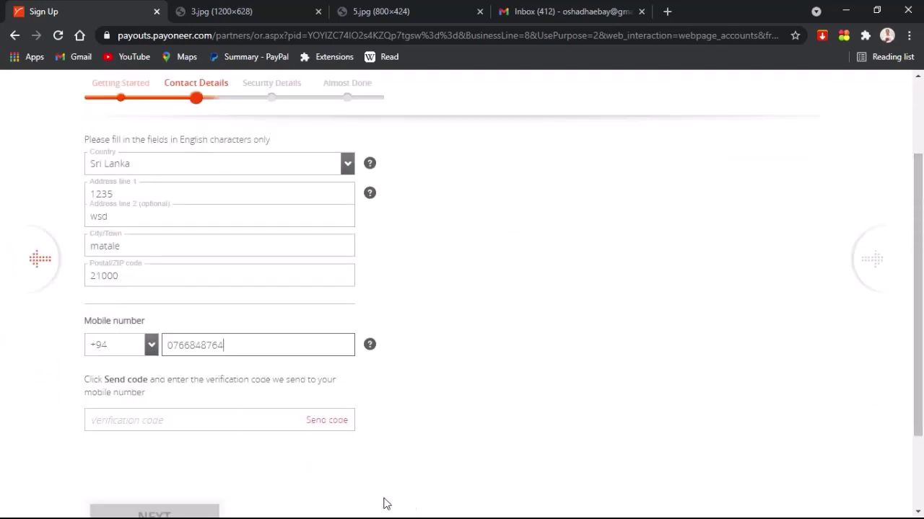
pyautogui.click(331, 425)
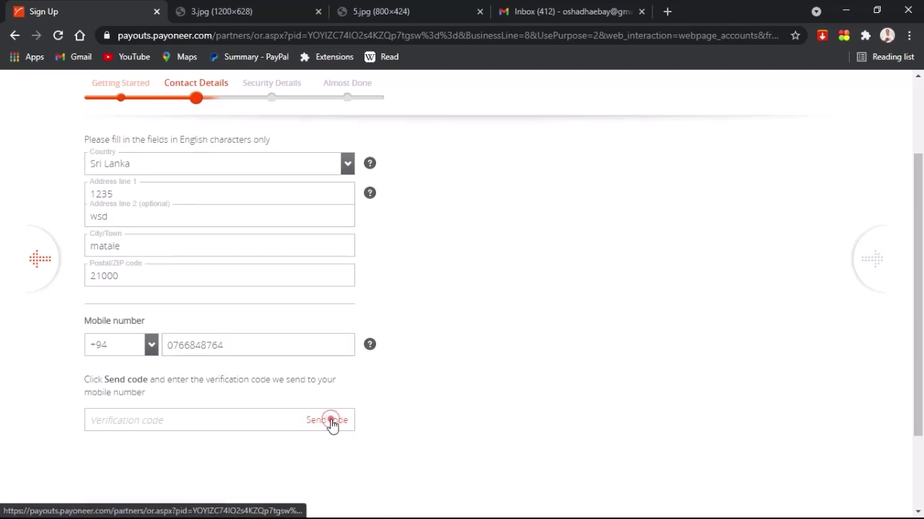
# Correct the wrong digit in the mobile number and request a new code.
pyautogui.click(332, 423)
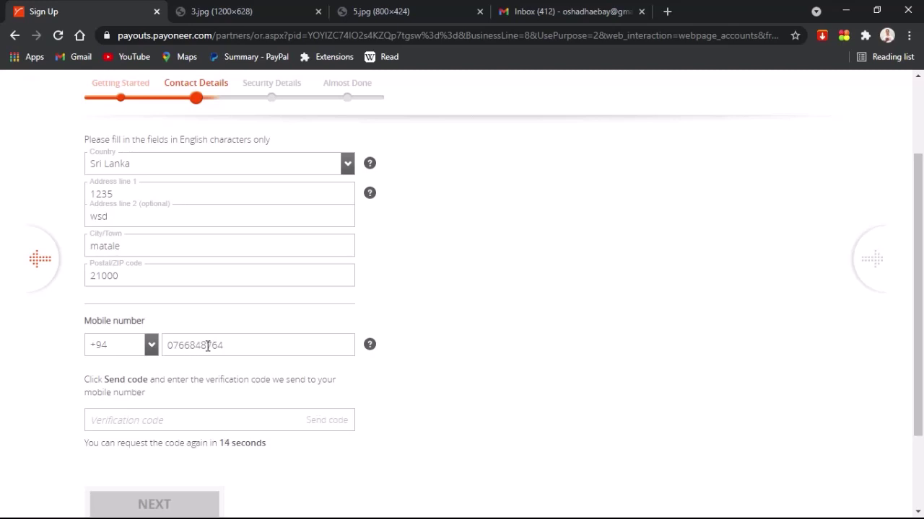
pyautogui.click(208, 347)
pyautogui.press('BackSpace')
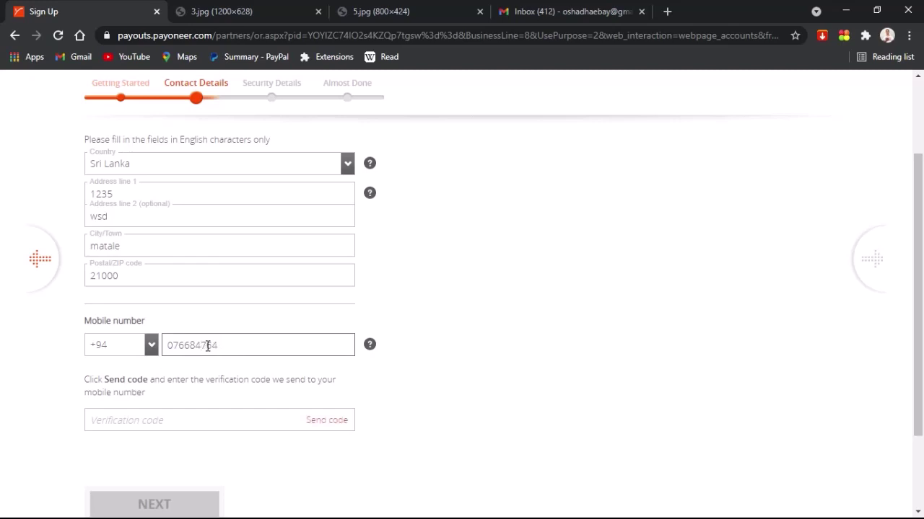
pyautogui.write('6')
pyautogui.click(332, 429)
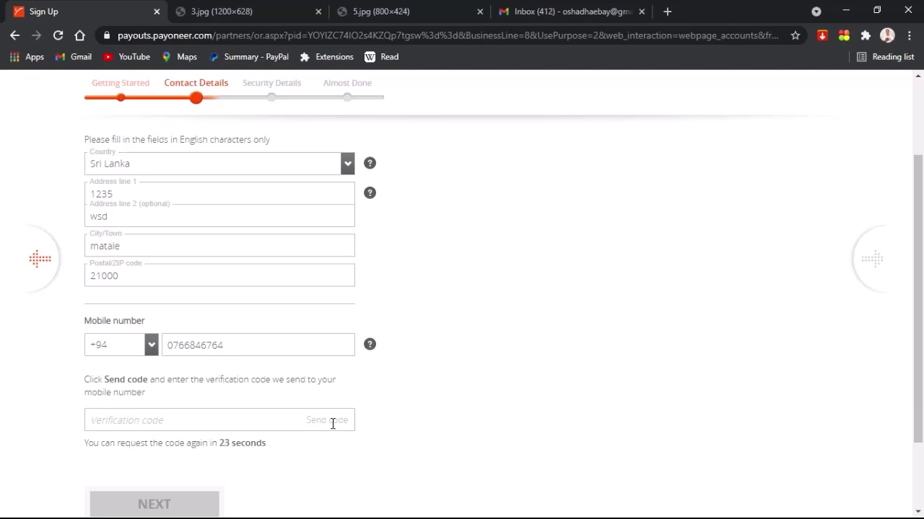
# Enter the received SMS verification code and submit the contact details.
pyautogui.click(290, 421)
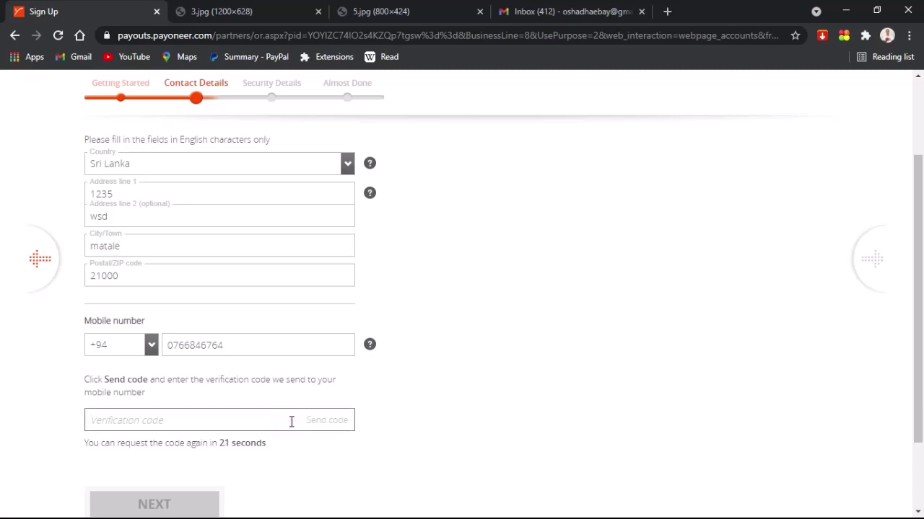
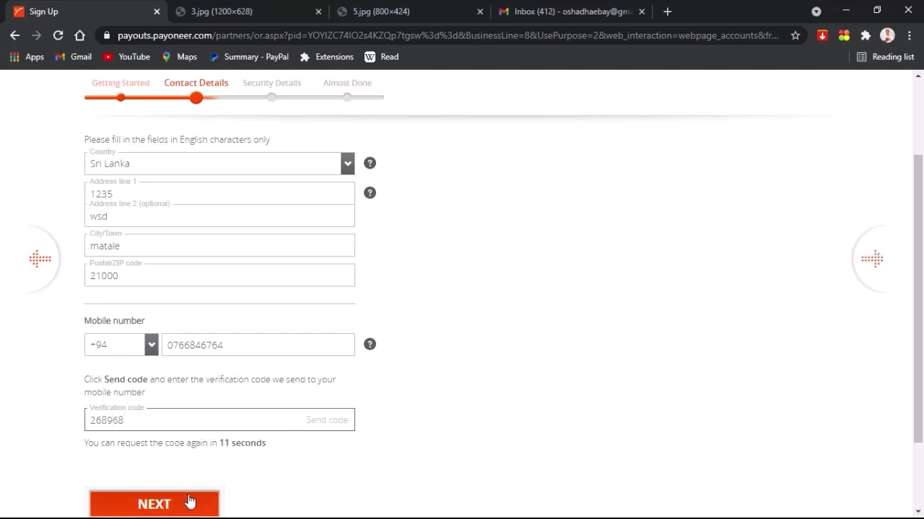
pyautogui.click(189, 501)
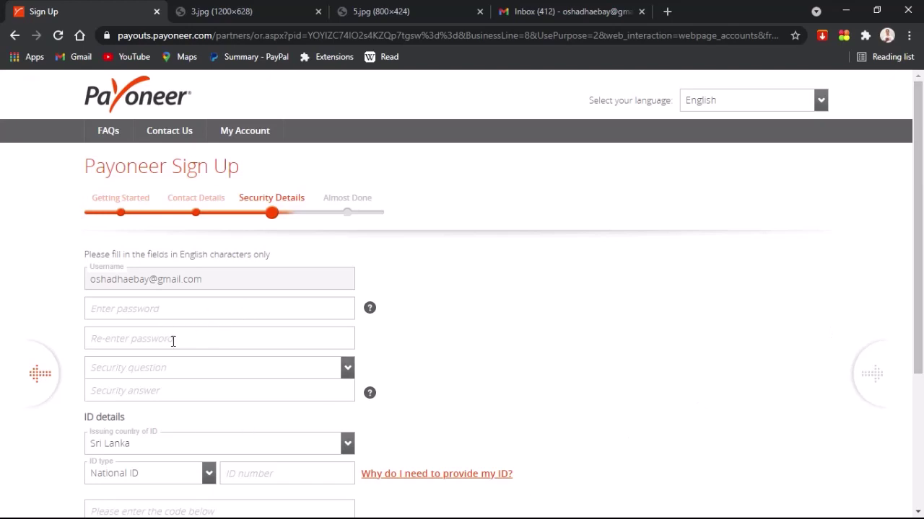
# Type the account password and repeat it in the Re-enter password field.
pyautogui.click(189, 312)
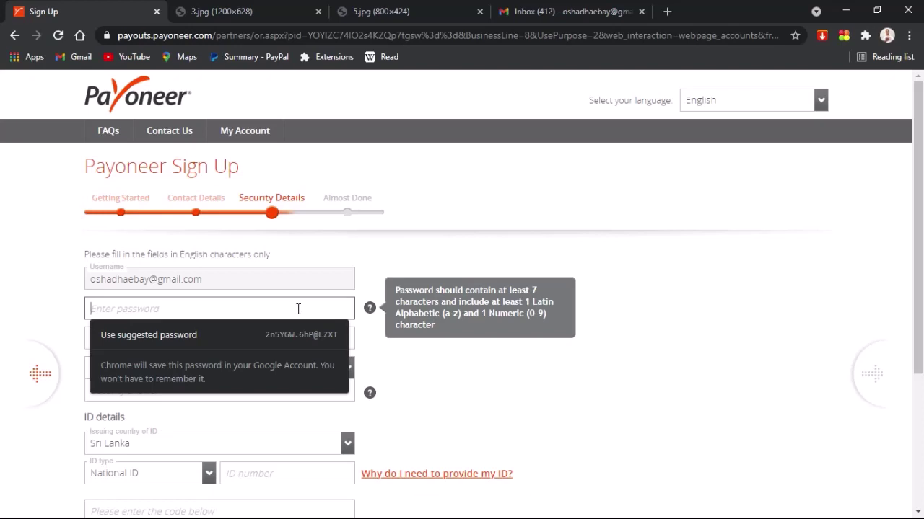
pyautogui.write('****')
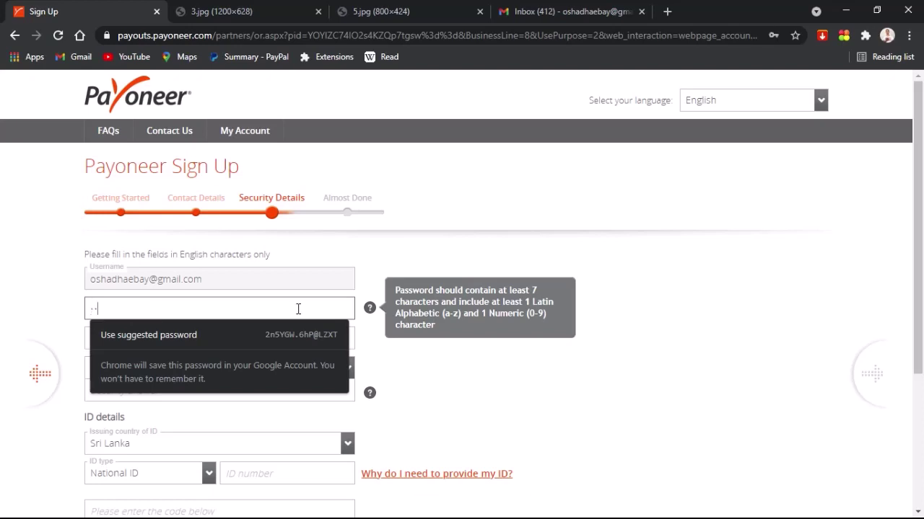
pyautogui.write('***')
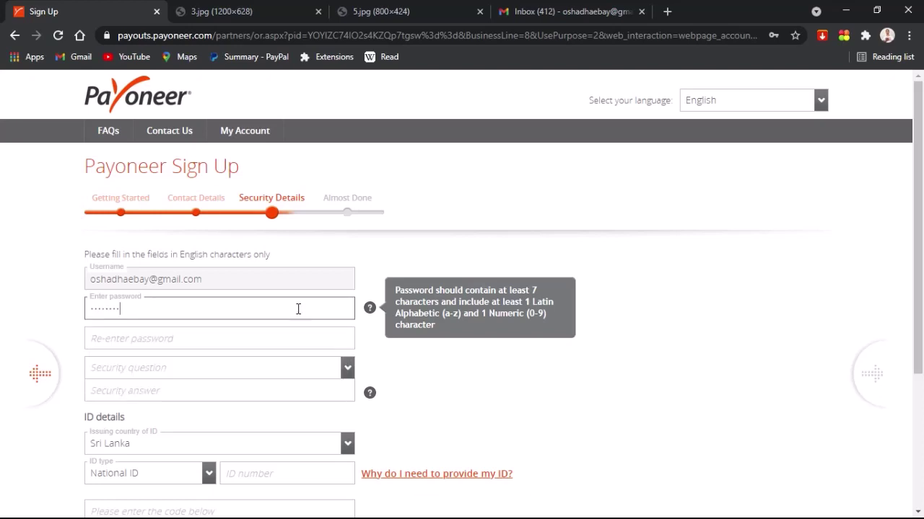
pyautogui.click(248, 348)
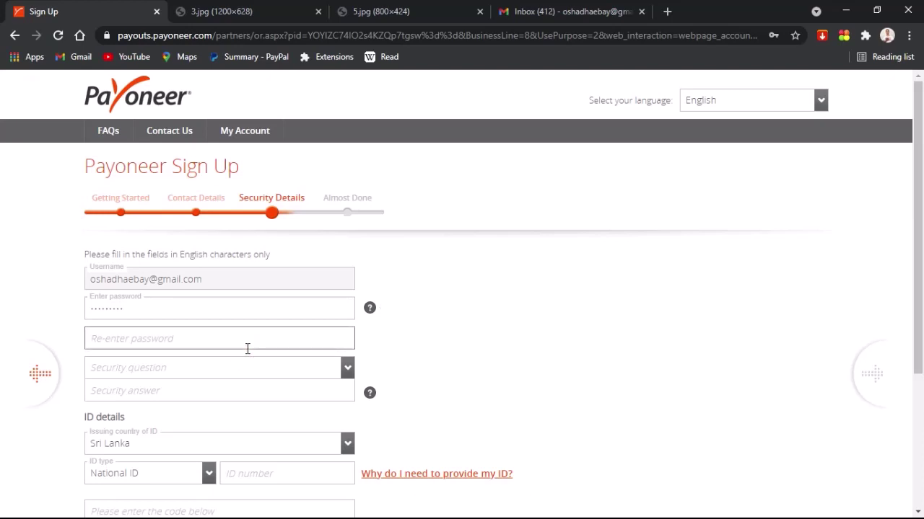
pyautogui.write('*****')
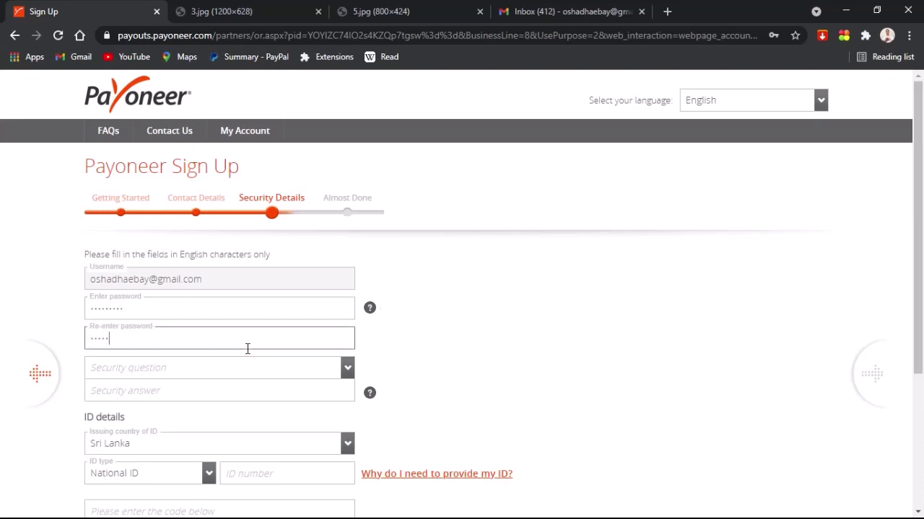
pyautogui.write('***')
# Choose the mother's birth town security question and type its answer.
pyautogui.click(343, 374)
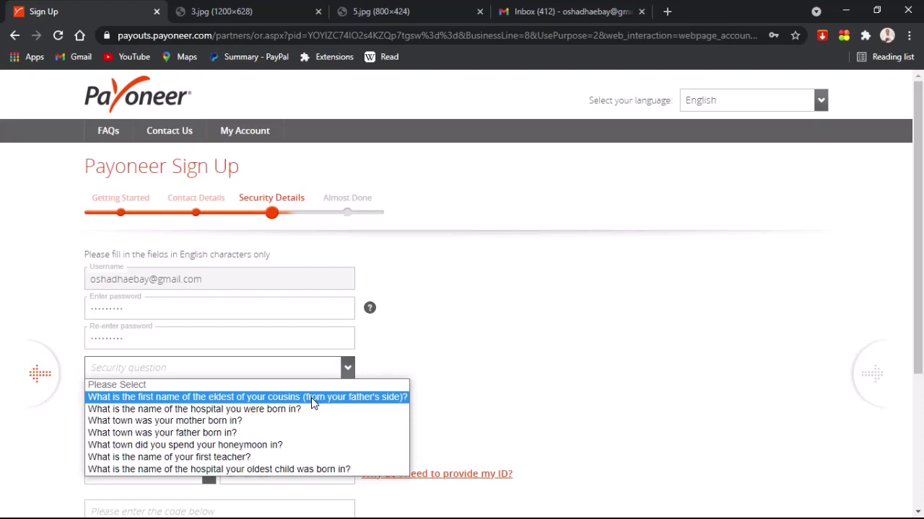
pyautogui.click(244, 426)
pyautogui.click(197, 382)
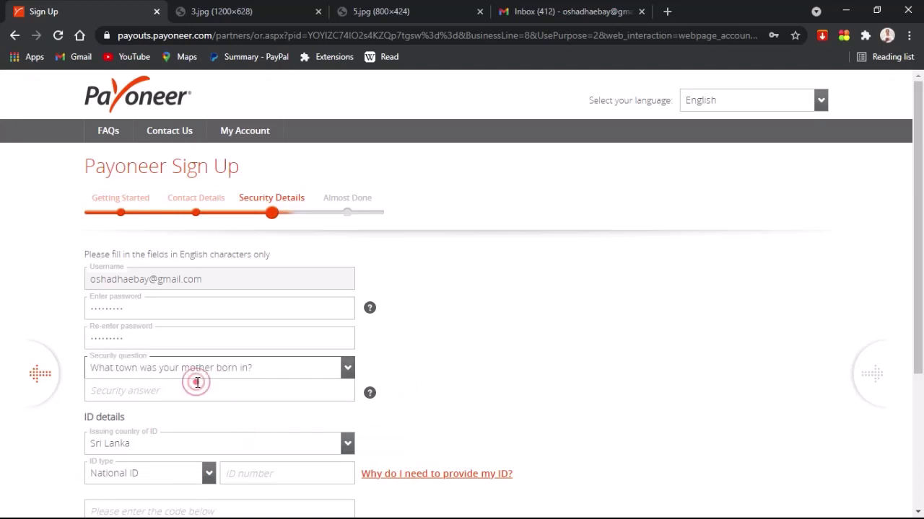
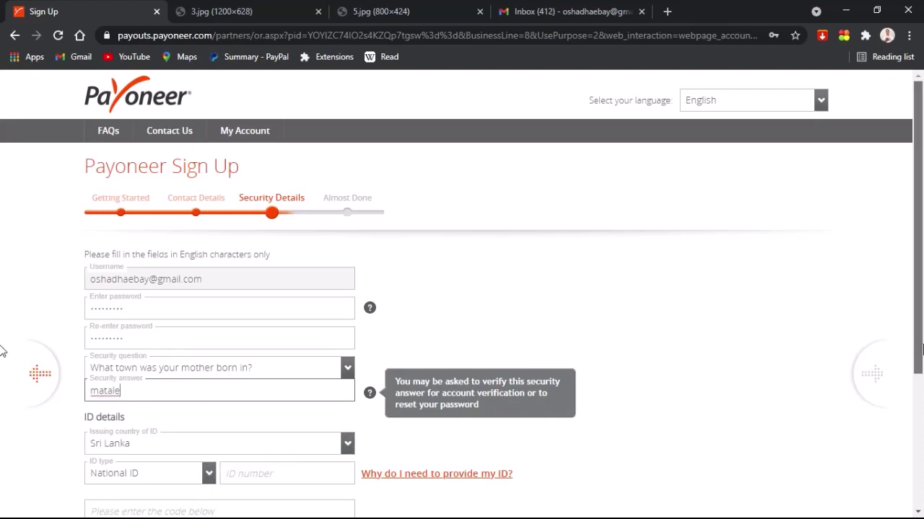
# Enter the national ID number and the captcha code, then submit the security details.
pyautogui.scroll(-2, 2, 412)
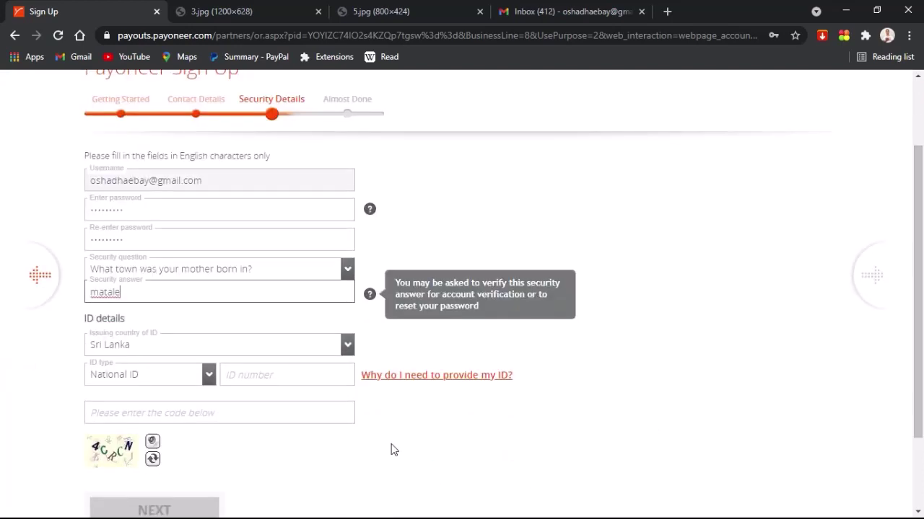
pyautogui.click(250, 381)
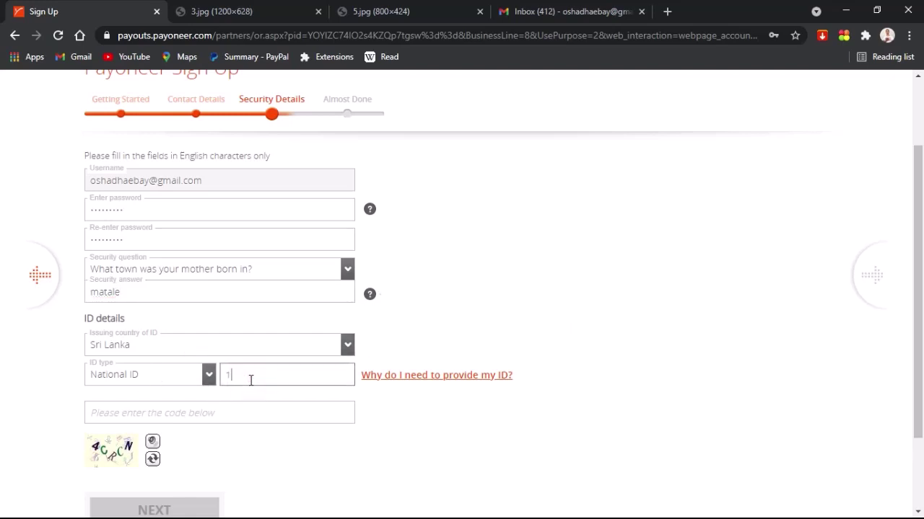
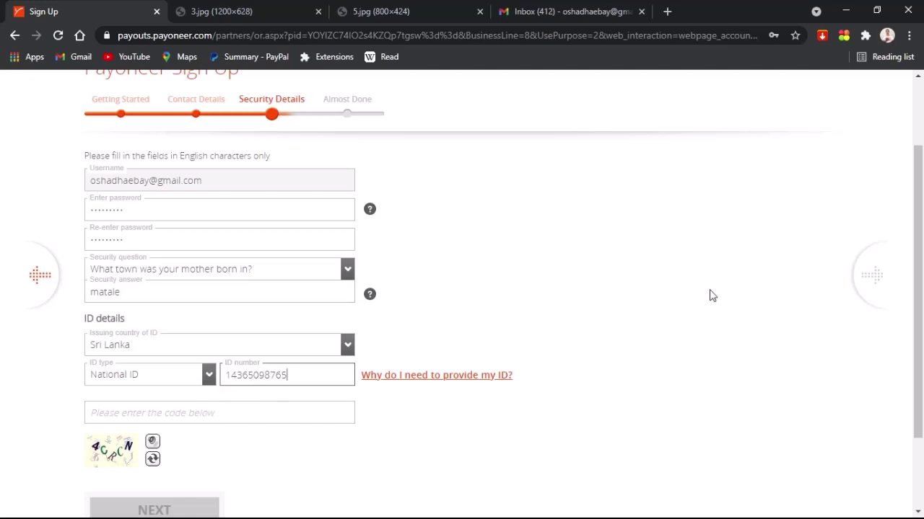
pyautogui.scroll(-1, 870, 218)
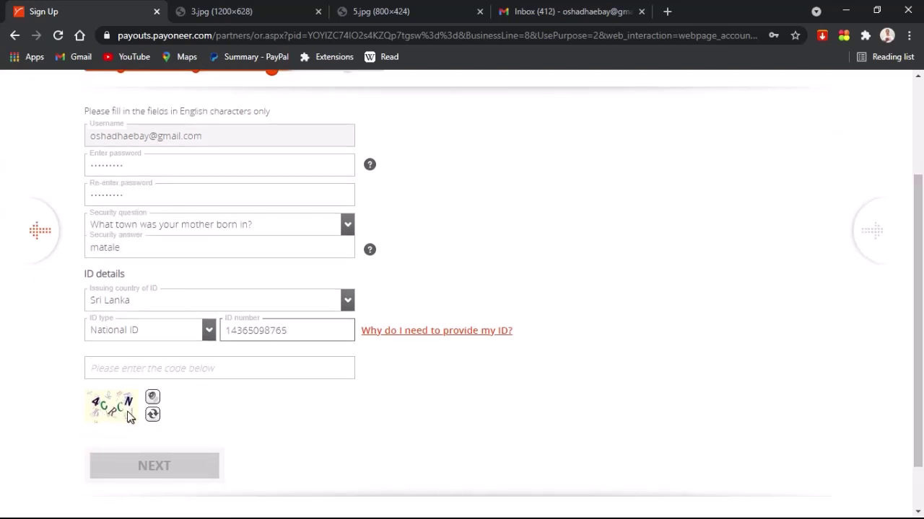
pyautogui.click(132, 368)
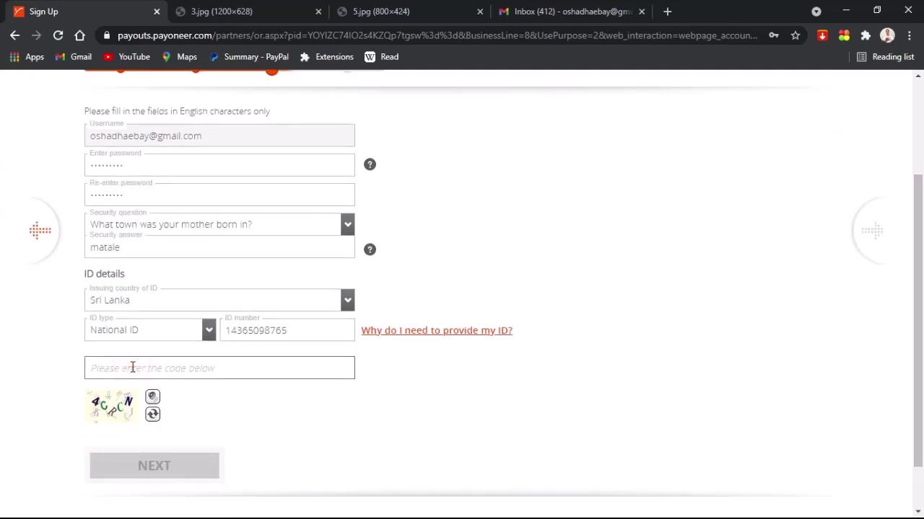
pyautogui.write('4')
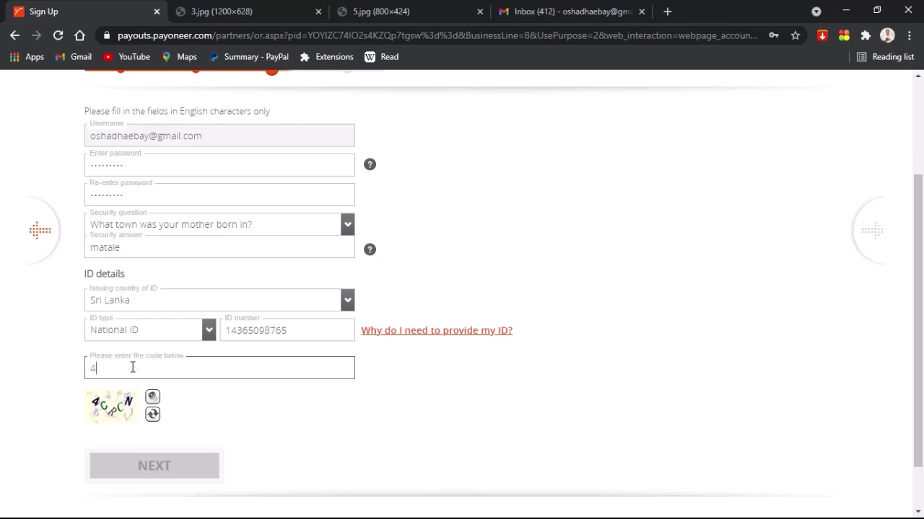
pyautogui.write('CRCN')
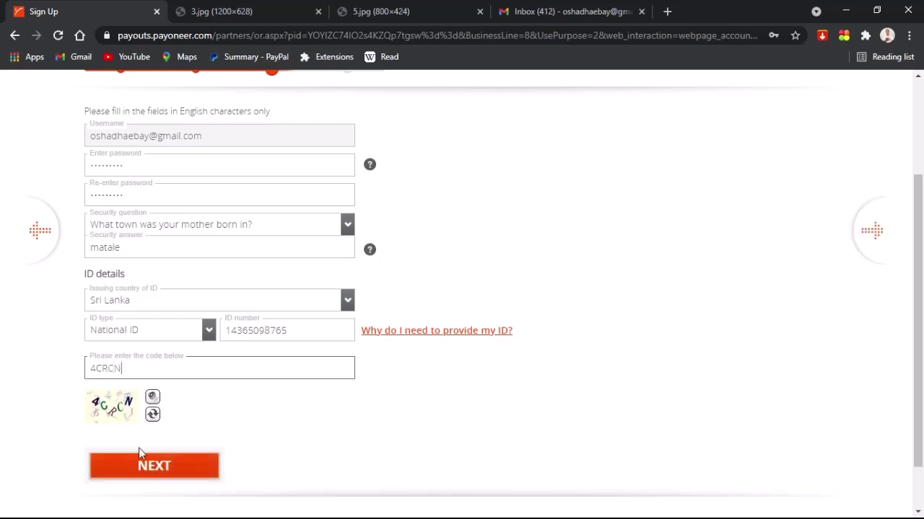
pyautogui.click(146, 465)
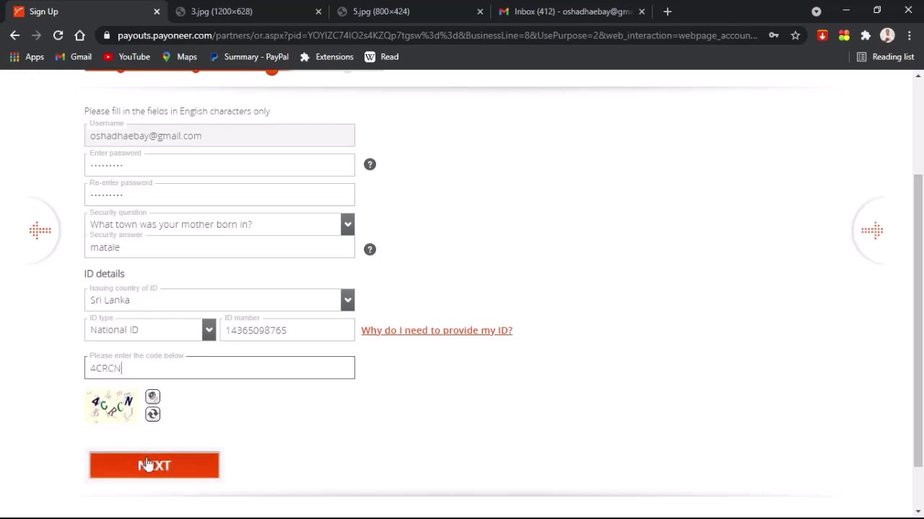
pyautogui.click(173, 455)
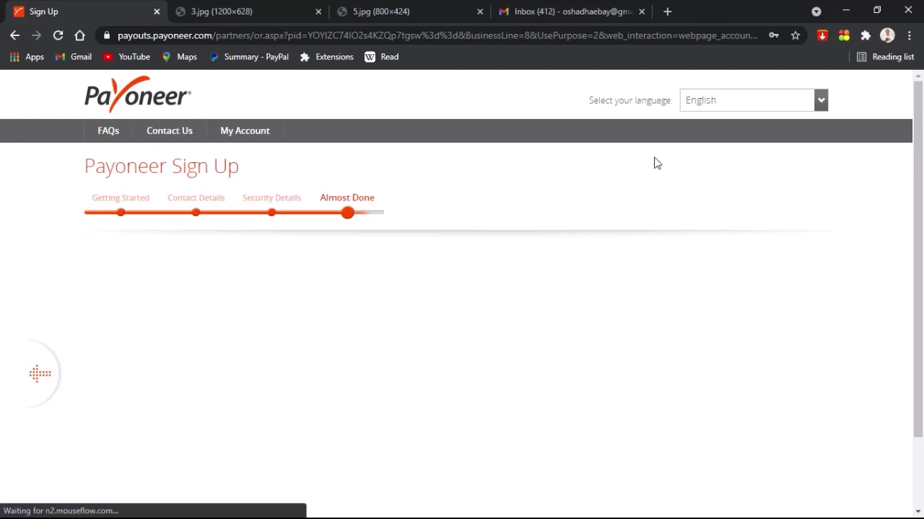
# Open the bank account registration guide and read through it.
pyautogui.scroll(-2, 2, 181)
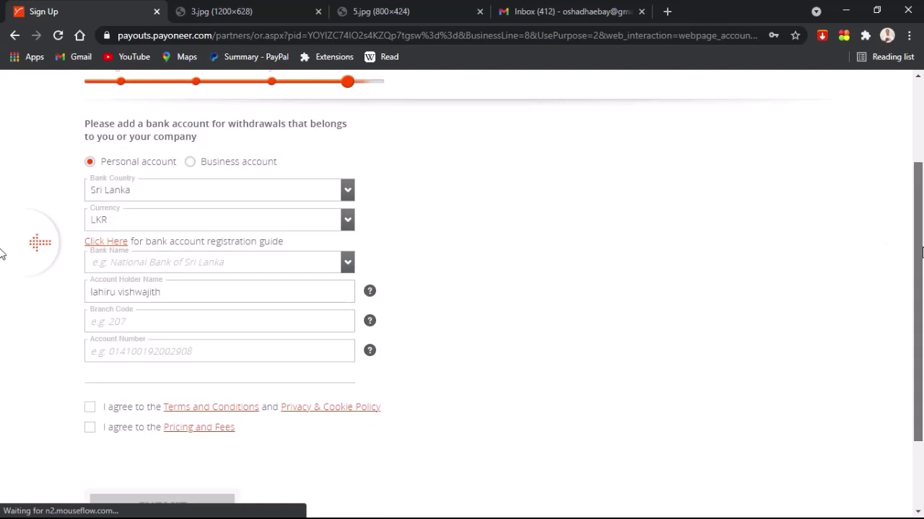
pyautogui.scroll(1, 2, 246)
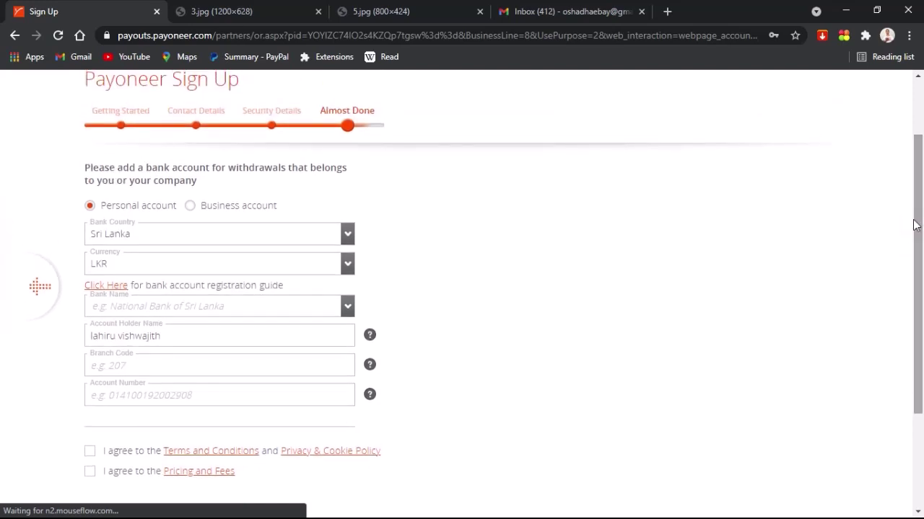
pyautogui.click(113, 287)
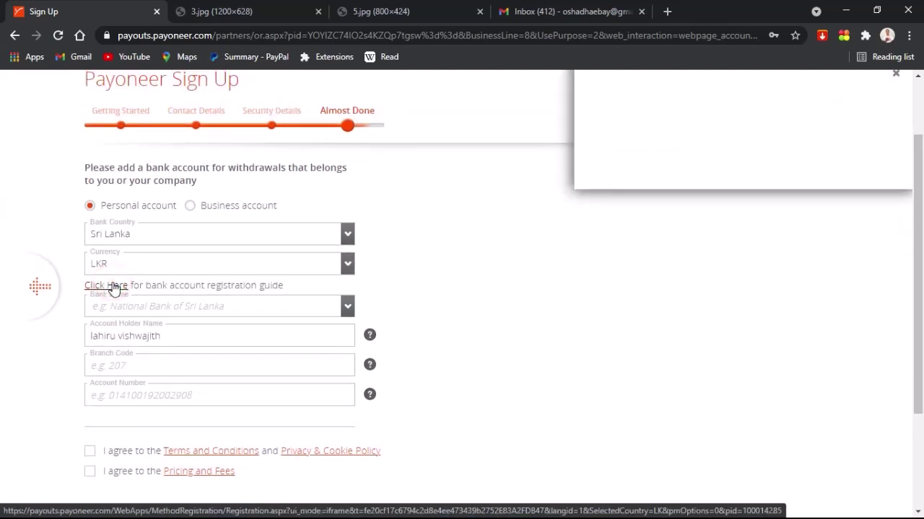
pyautogui.scroll(2, 2, 179)
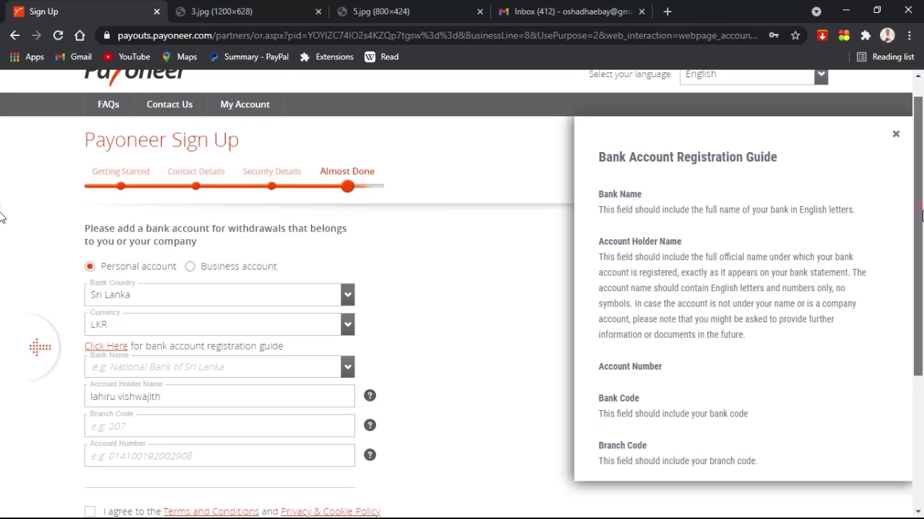
pyautogui.scroll(-3, 3, 217)
pyautogui.scroll(-1, 2, 281)
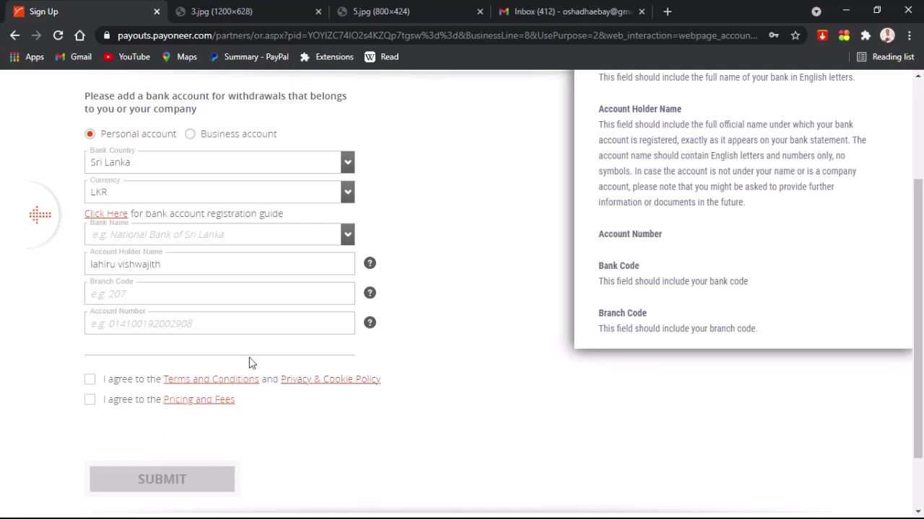
pyautogui.scroll(2, 918, 289)
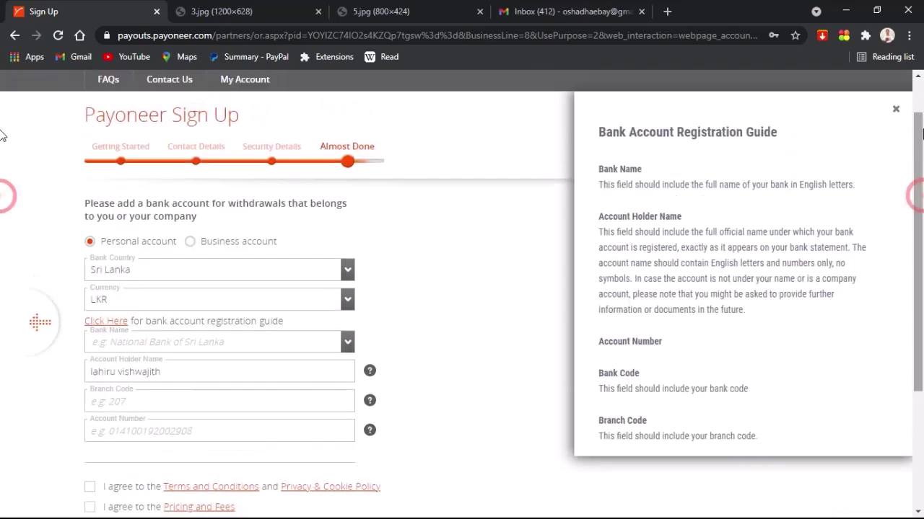
# Close the guide, view the 5.jpg logo tab, then the 3.jpg eBay banner tab.
pyautogui.click(895, 112)
pyautogui.scroll(-1, 2, 166)
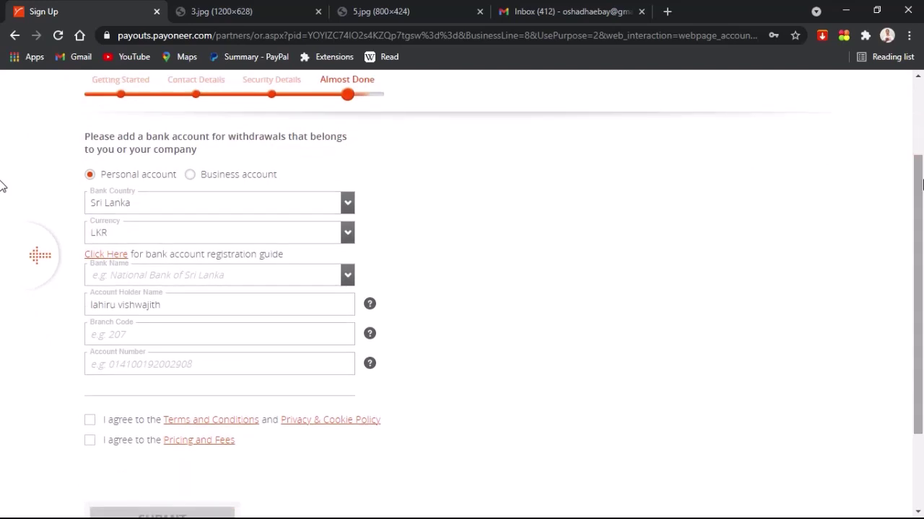
pyautogui.click(415, 11)
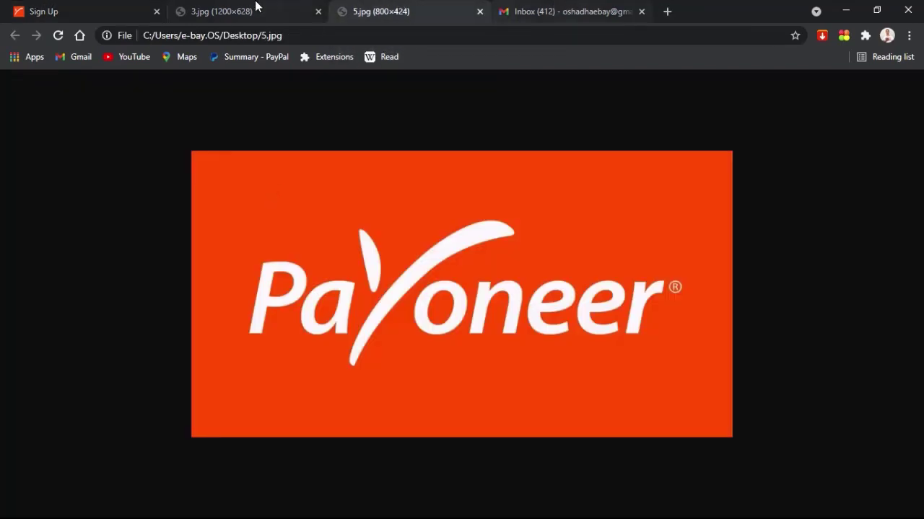
pyautogui.click(256, 10)
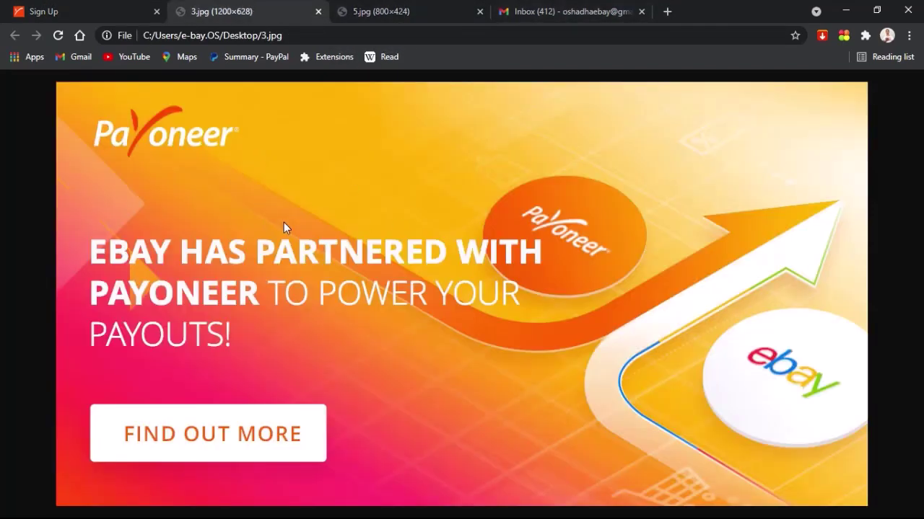